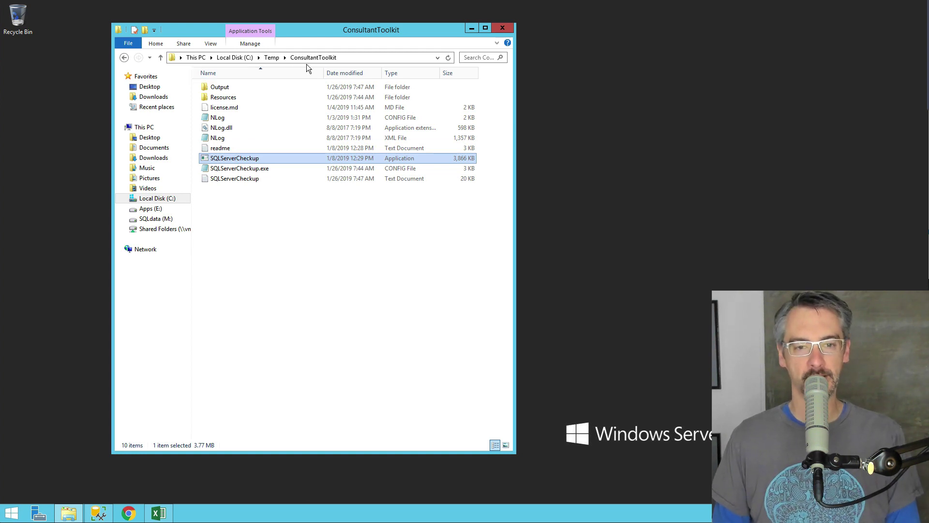
# Launch a Command Prompt with the Win+R run box.
pyautogui.press('super+r')
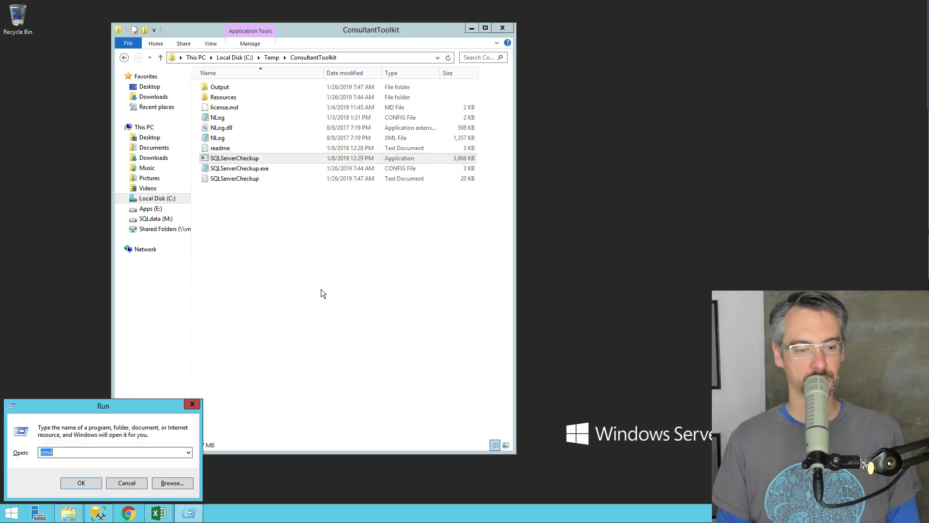
pyautogui.write('cmd')
pyautogui.press('Return')
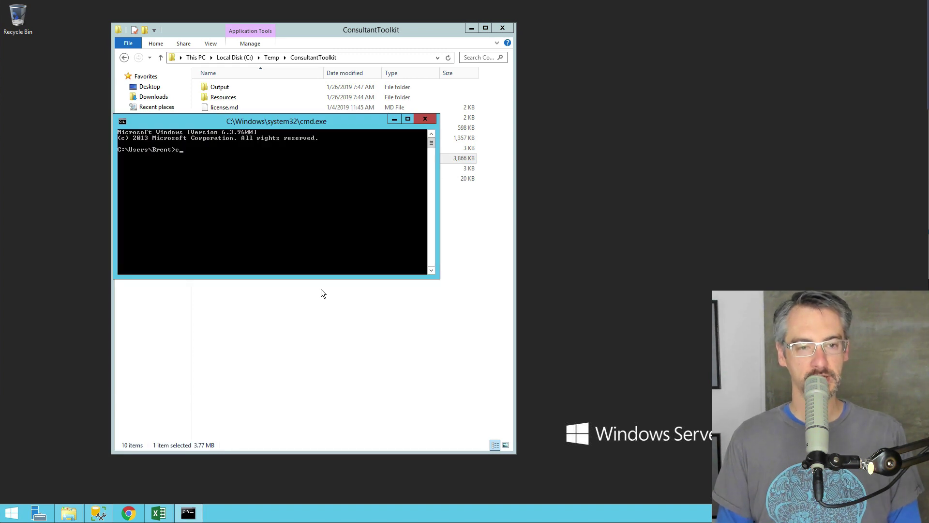
# Change to C:\Temp\ConsultantToolkit and run SQLServerCheckup.exe.
pyautogui.write('cd \\temp\\cons')
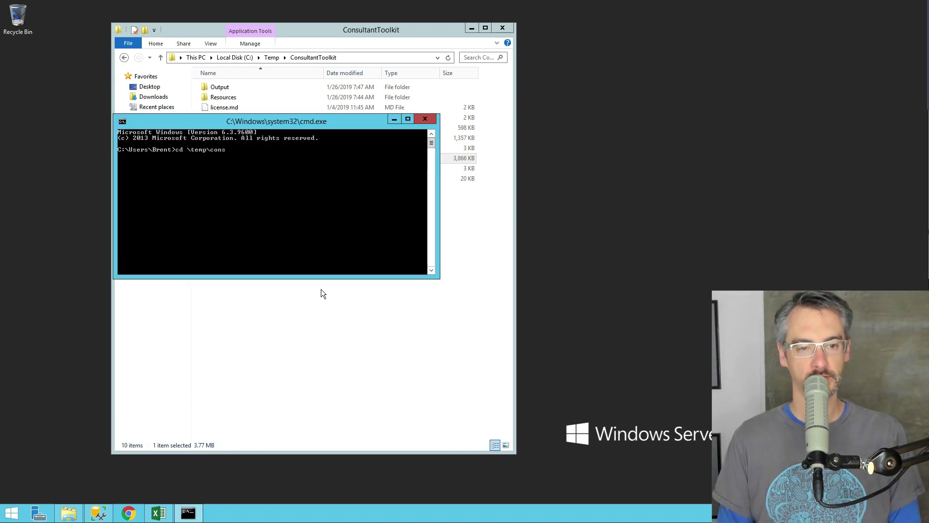
pyautogui.press('Tab')
pyautogui.press('Return')
pyautogui.write('sqlserverch')
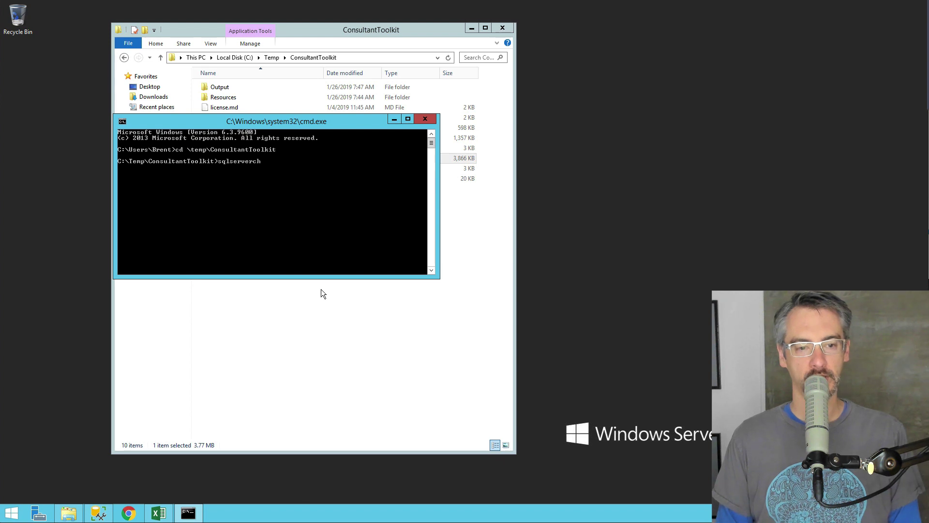
pyautogui.press('Tab')
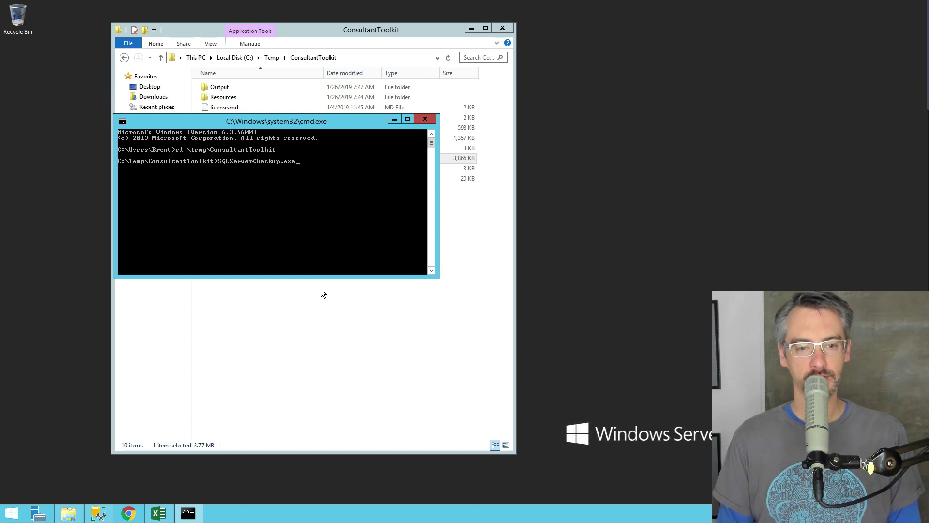
pyautogui.press('Return')
# Drag the running checkup console down below the Explorer file list.
pyautogui.moveTo(335, 120); pyautogui.dragTo(333, 233)
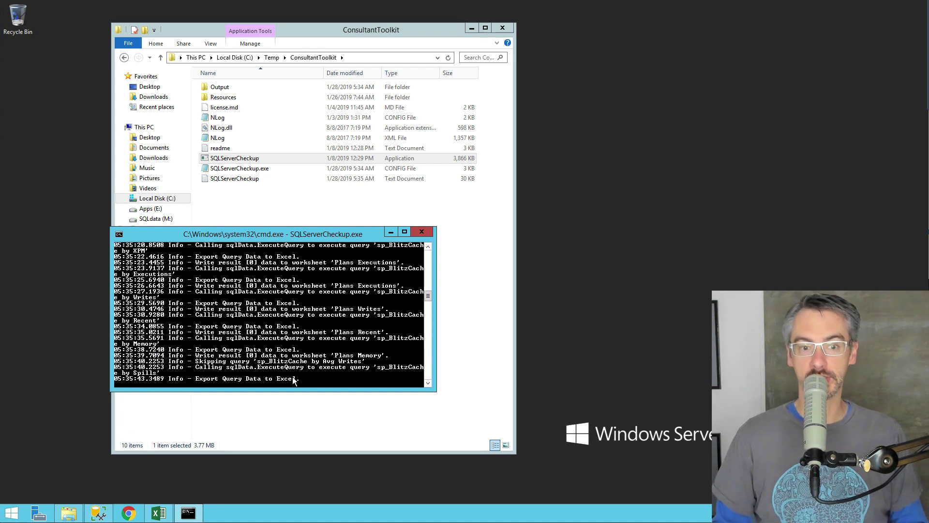
# Move the console to the upper right, then open Output and the 20190128_053444 run folder.
pyautogui.moveTo(306, 232); pyautogui.dragTo(774, 48)
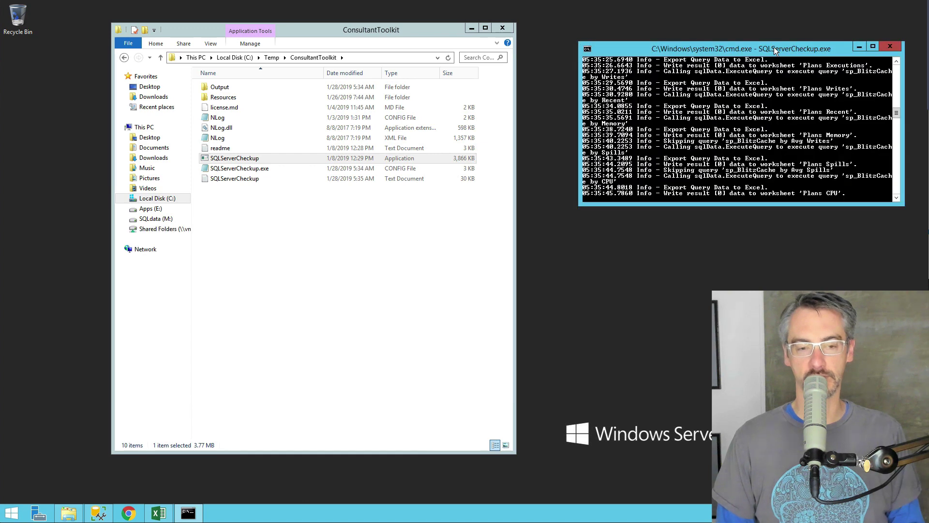
pyautogui.doubleClick(234, 88)
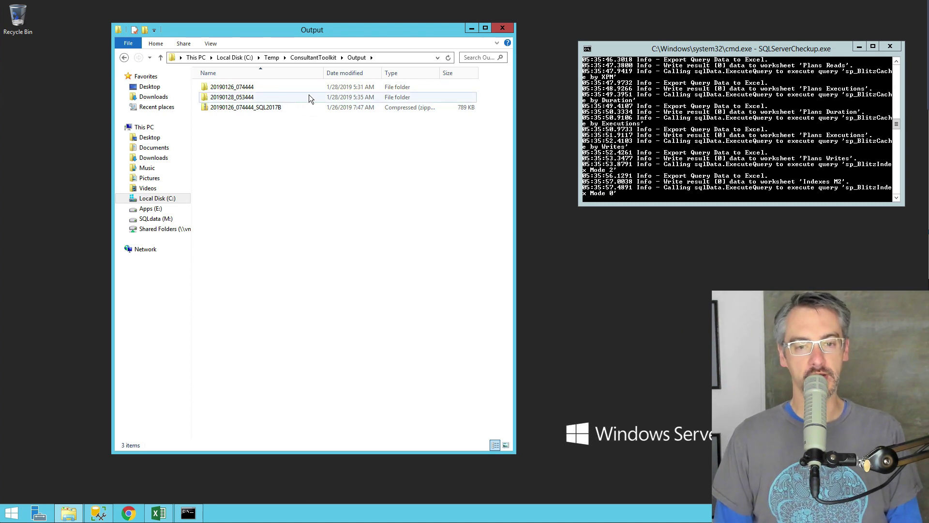
pyautogui.doubleClick(225, 99)
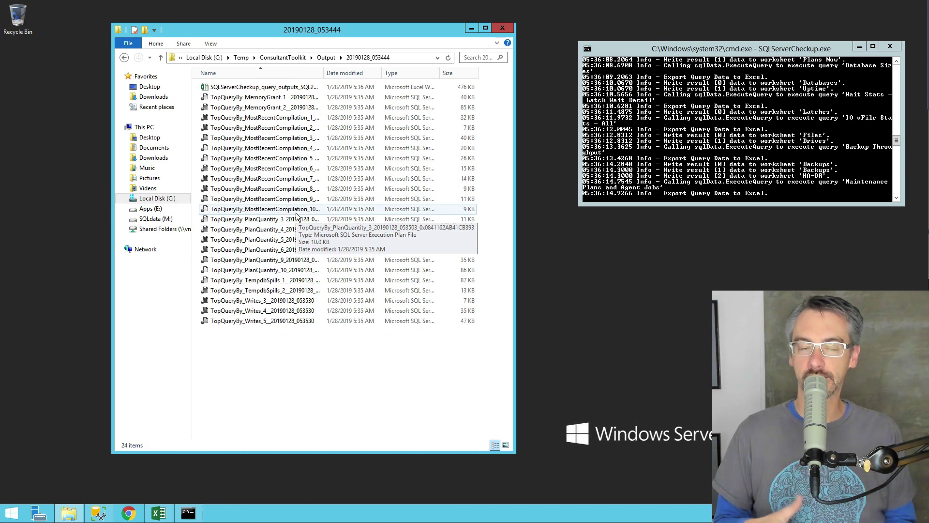
# Go back to Output, close the checkup console, and select the 20190128_053444_SQL2017B zip.
pyautogui.click(325, 58)
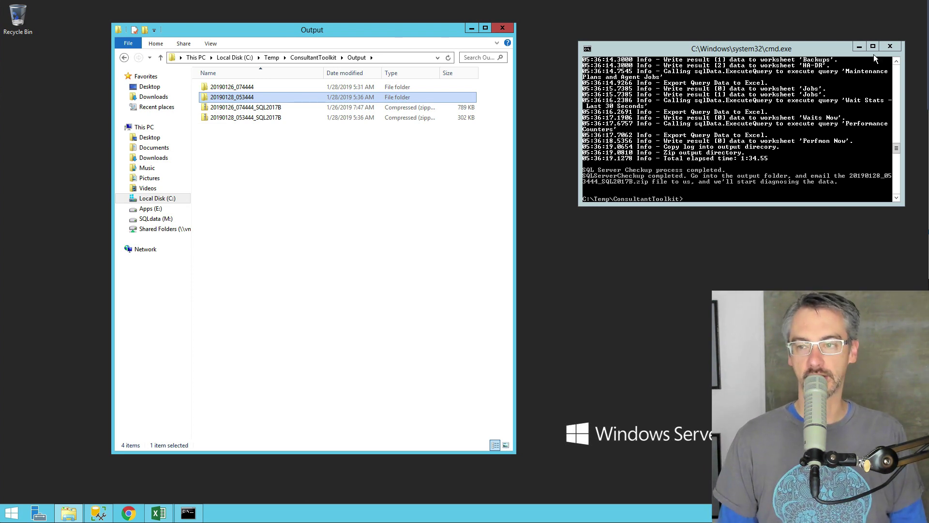
pyautogui.click(886, 45)
pyautogui.click(260, 119)
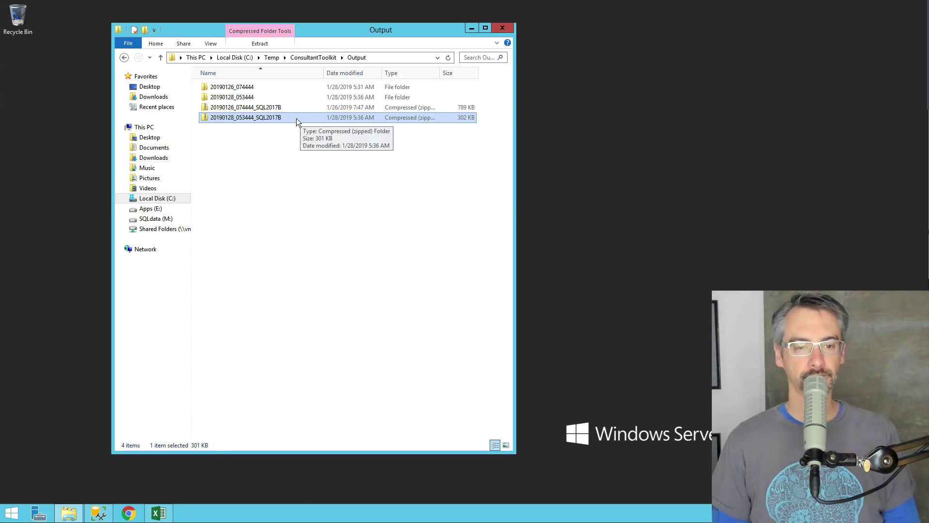
# Open the 20190126_074444 folder and its SQLServerCheckup_query_outputs workbook in Excel.
pyautogui.doubleClick(239, 91)
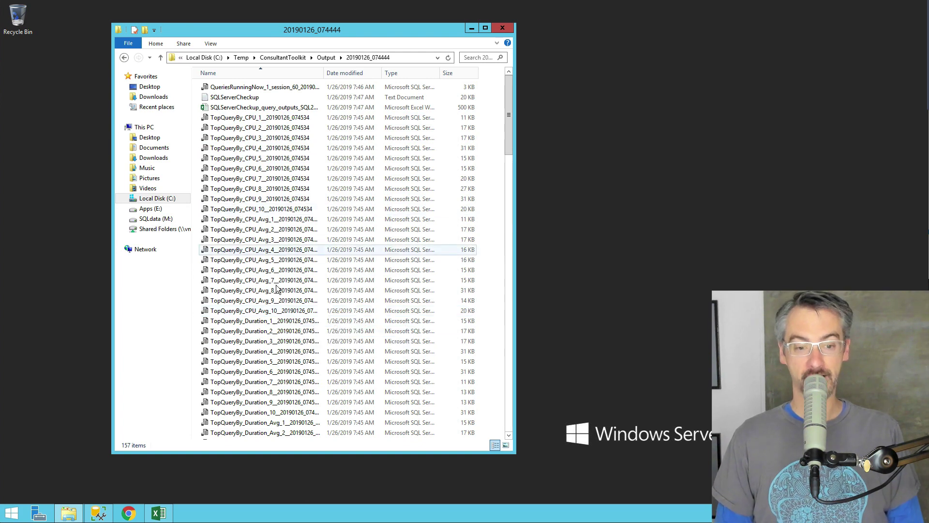
pyautogui.click(270, 110)
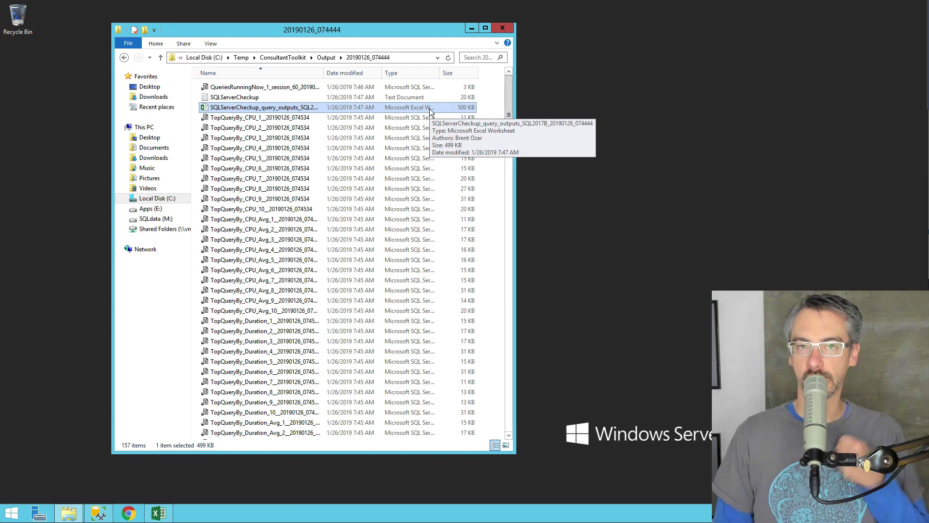
pyautogui.doubleClick(277, 112)
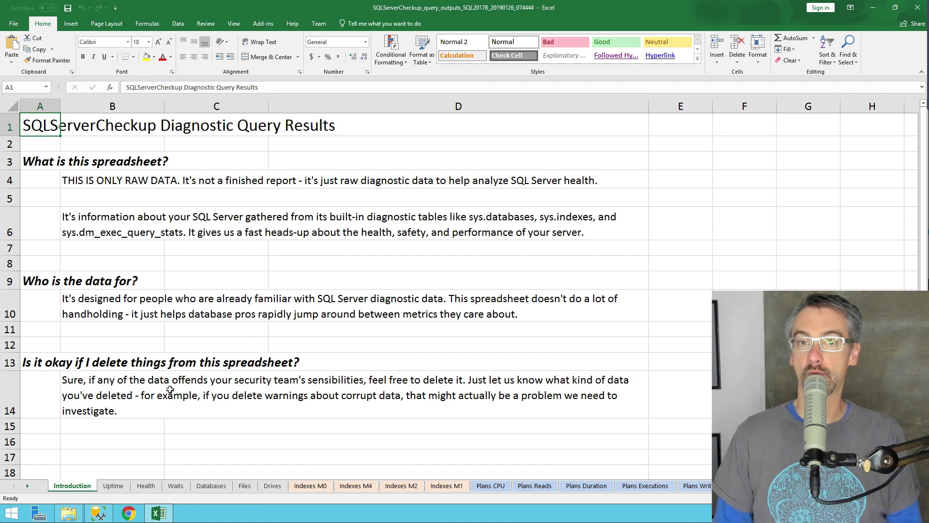
# On the Uptime sheet, check days uptime, last startup, machine SQL2017B, data stored, memory and processors.
pyautogui.click(119, 489)
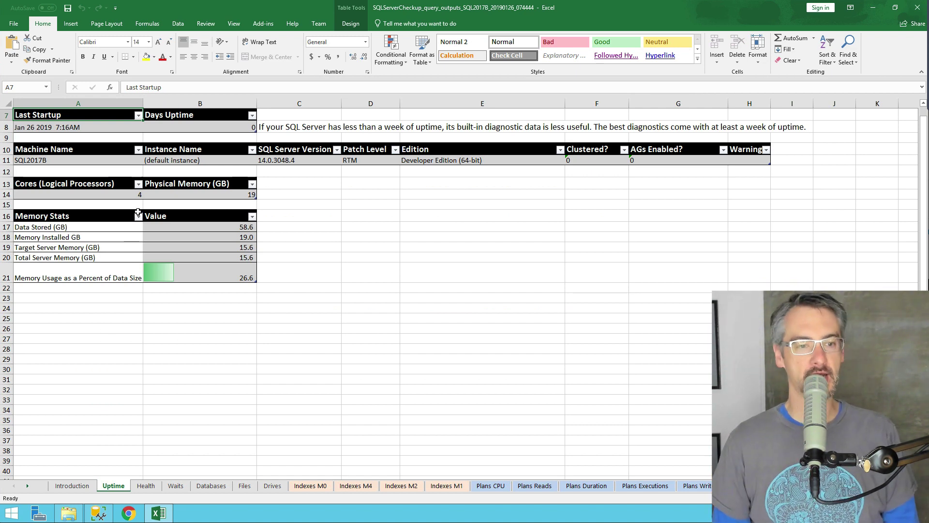
pyautogui.click(190, 125)
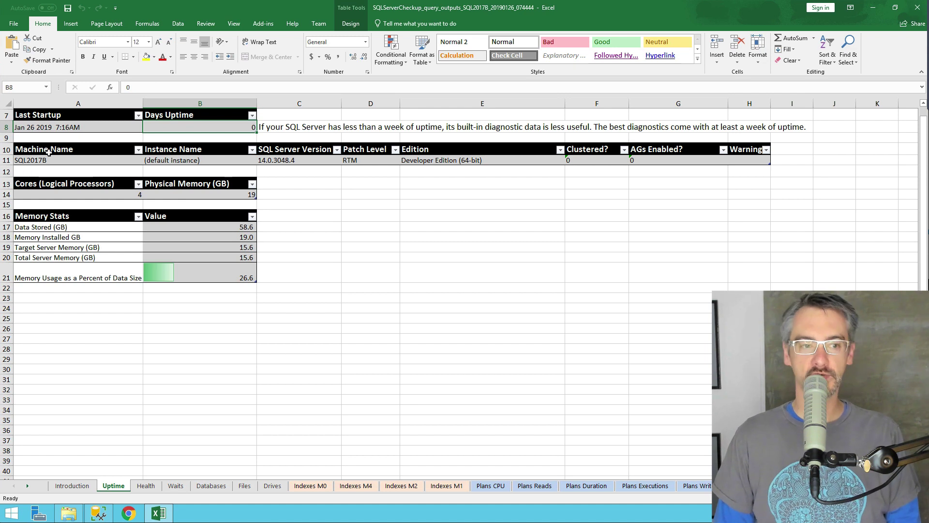
pyautogui.click(74, 127)
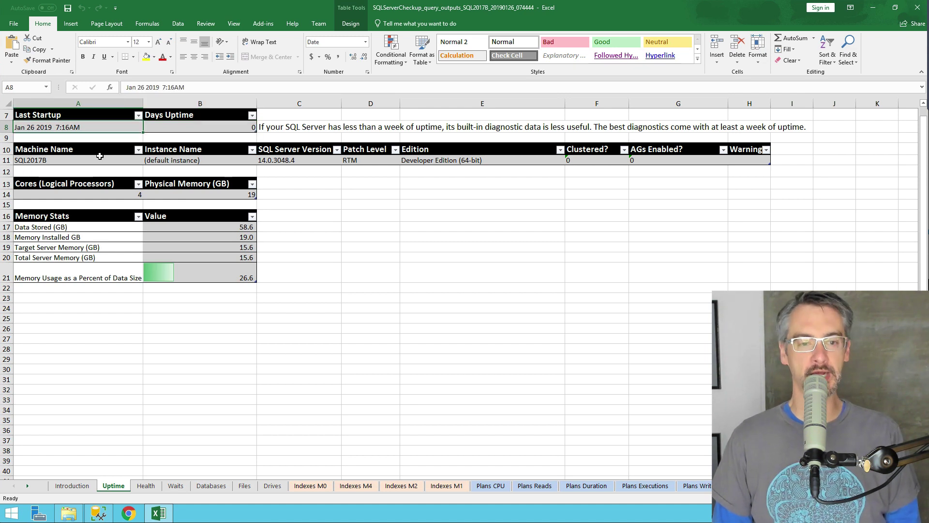
pyautogui.click(123, 162)
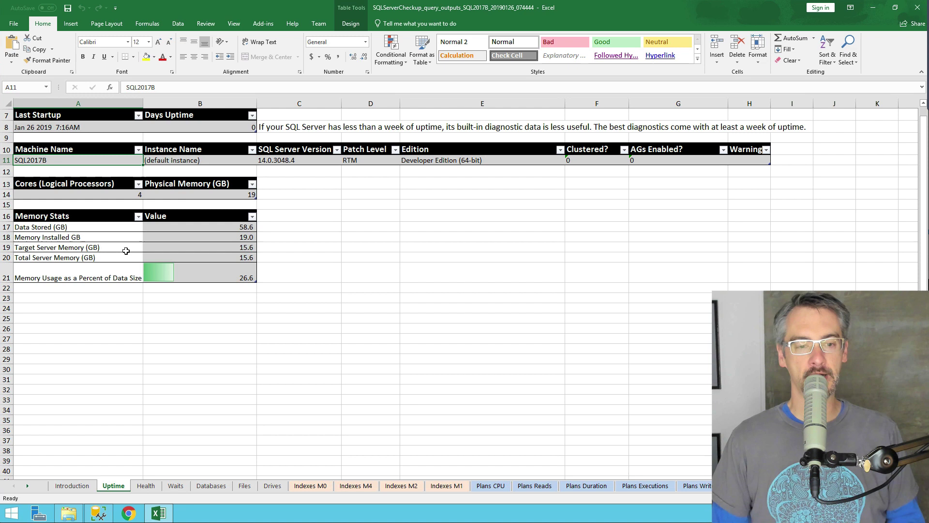
pyautogui.click(188, 226)
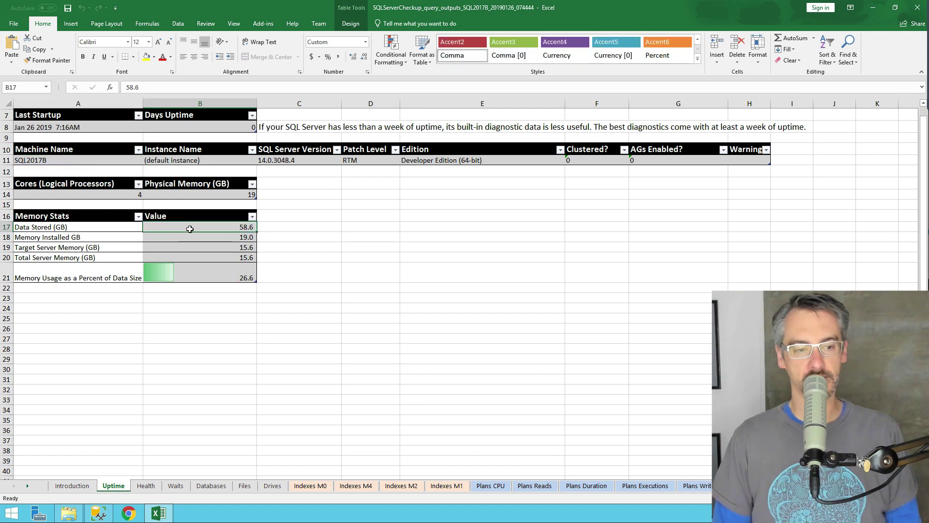
pyautogui.click(196, 237)
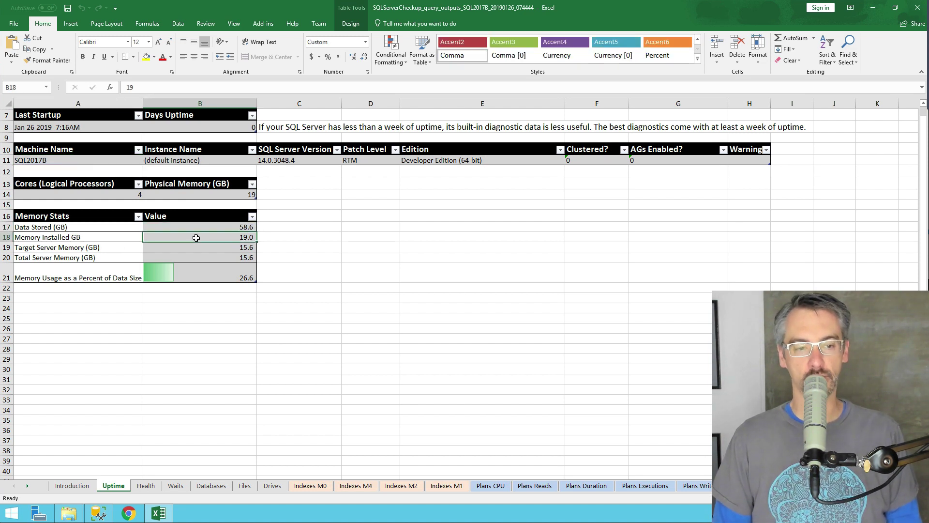
pyautogui.click(115, 198)
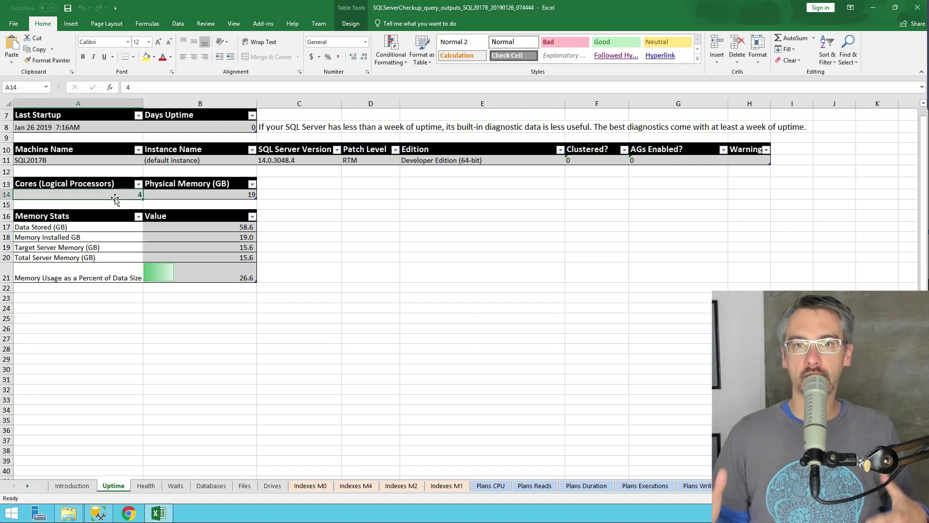
pyautogui.click(147, 487)
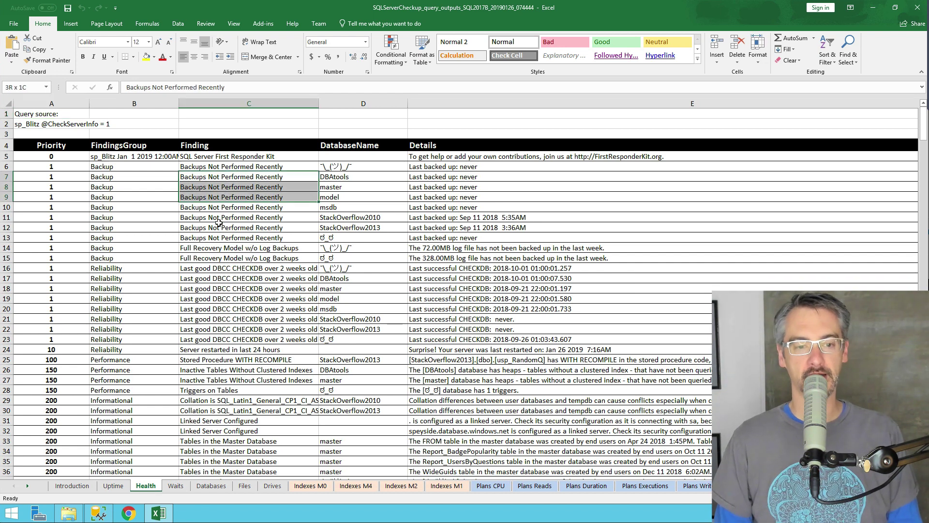
pyautogui.moveTo(219, 223); pyautogui.dragTo(219, 226)
pyautogui.moveTo(238, 278); pyautogui.dragTo(242, 310)
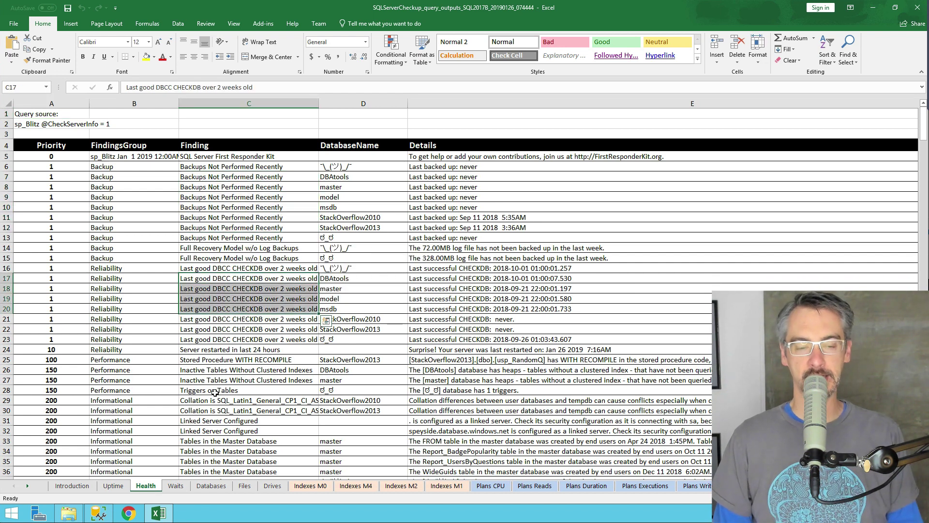
pyautogui.scroll(-7, 214, 393)
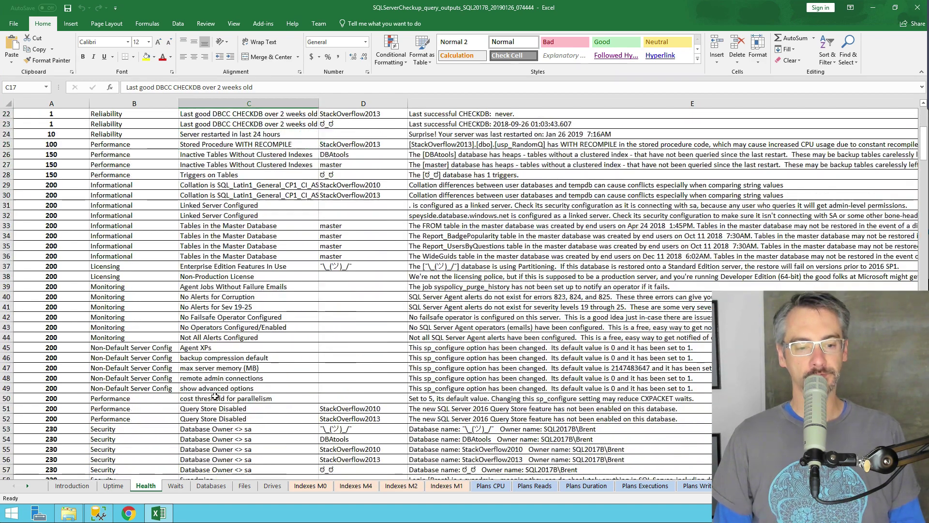
pyautogui.scroll(-4, 214, 396)
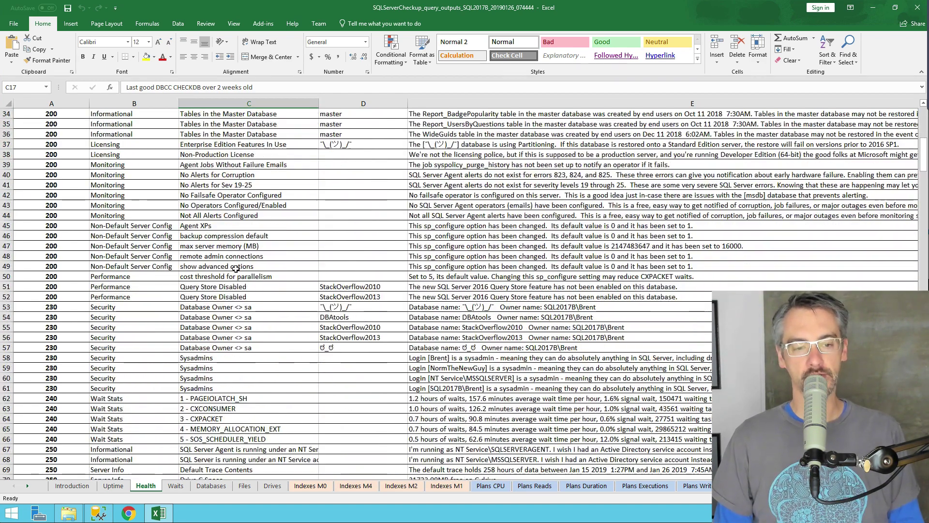
pyautogui.click(236, 278)
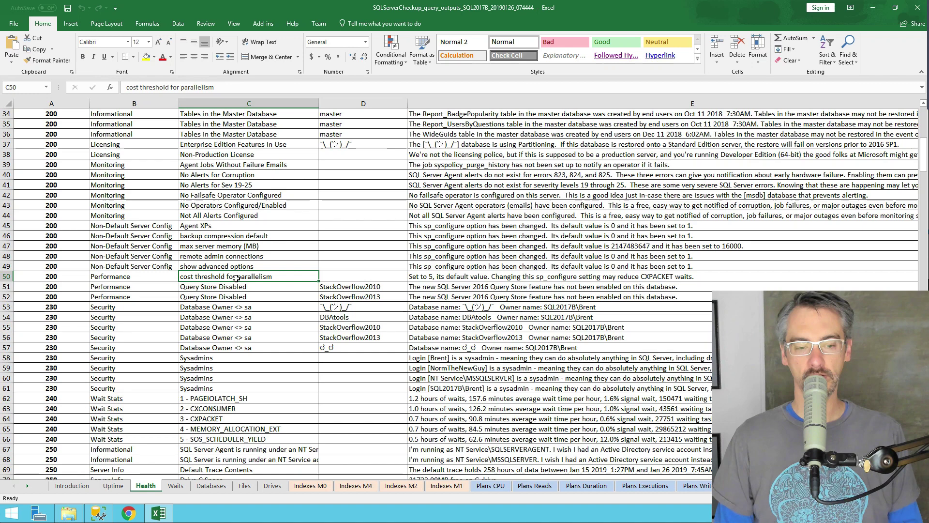
pyautogui.moveTo(212, 398); pyautogui.dragTo(218, 438)
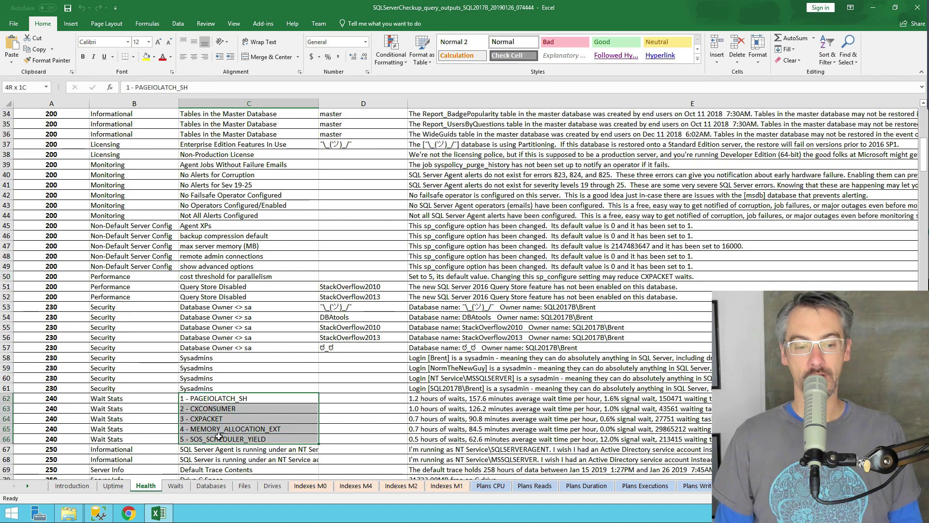
pyautogui.scroll(-2, 219, 437)
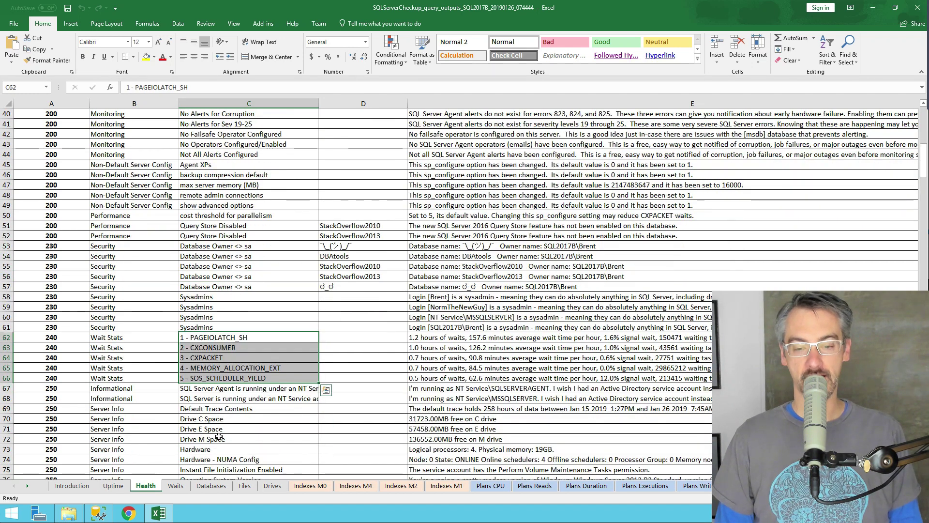
pyautogui.scroll(-2, 220, 437)
pyautogui.click(221, 398)
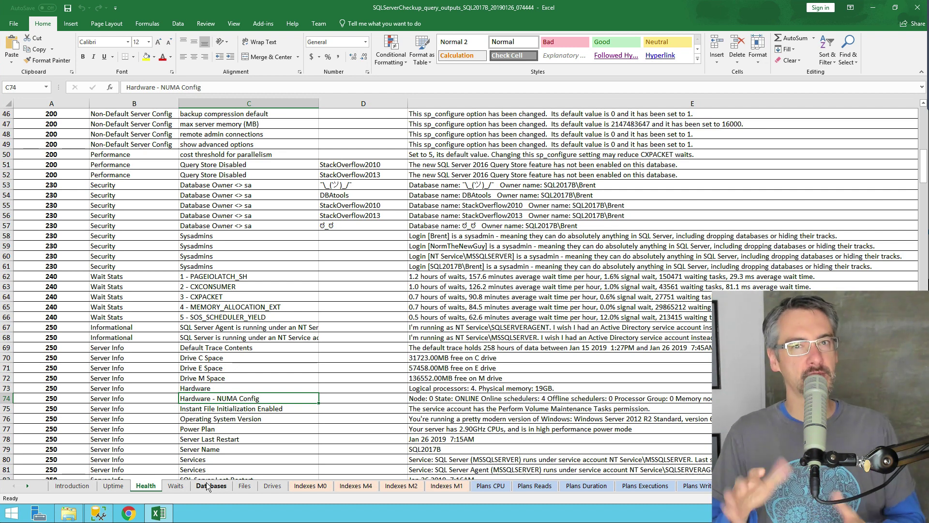
# Show the Waits sheet and highlight the top wait, PAGEIOLATCH_SH.
pyautogui.click(175, 486)
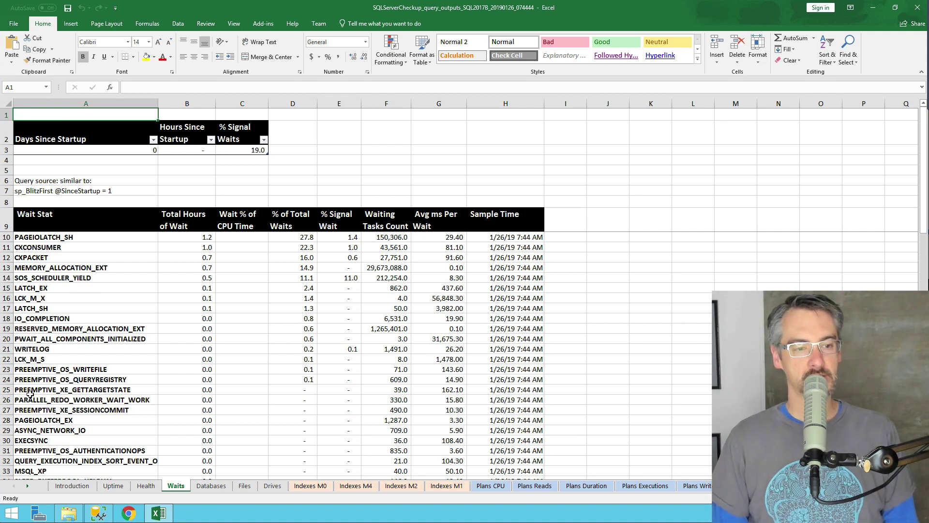
pyautogui.click(139, 237)
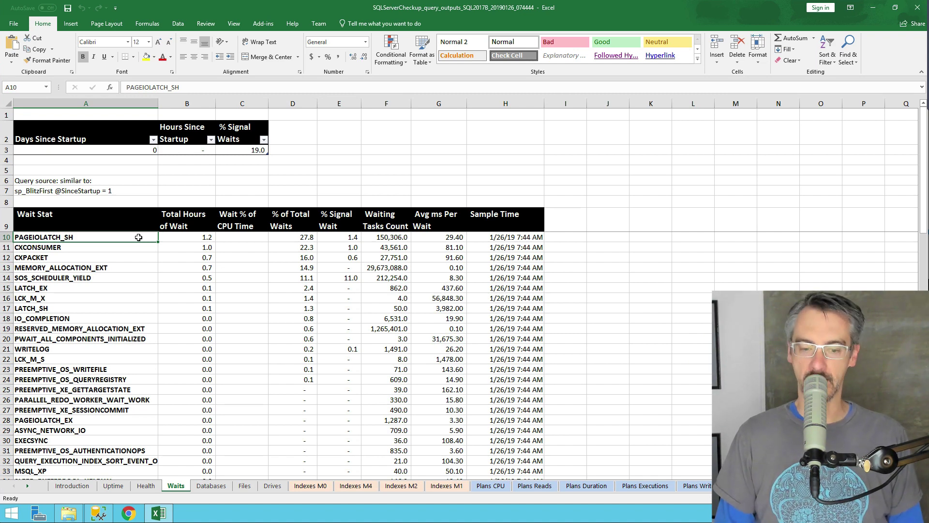
# Switch to the Plans Reads sheet and mark the warnings of the top read queries.
pyautogui.click(313, 489)
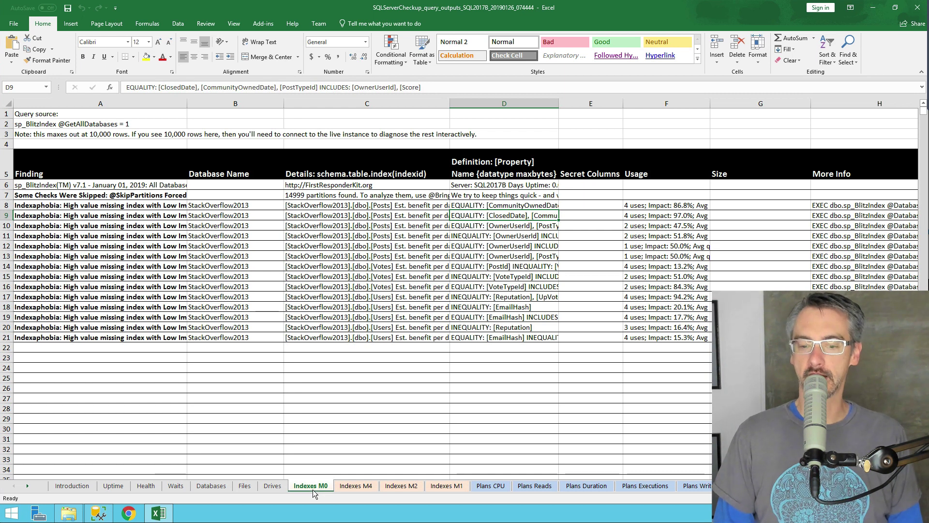
pyautogui.click(532, 487)
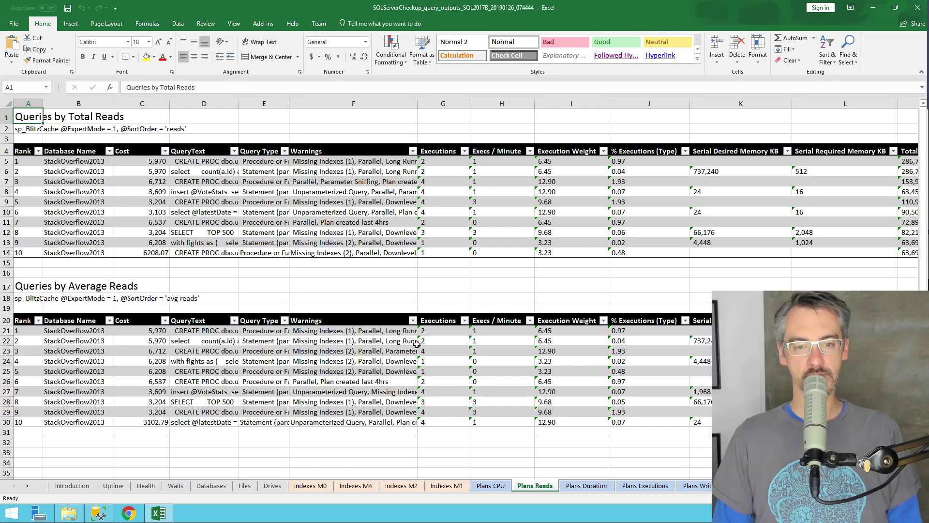
pyautogui.moveTo(364, 169); pyautogui.dragTo(363, 242)
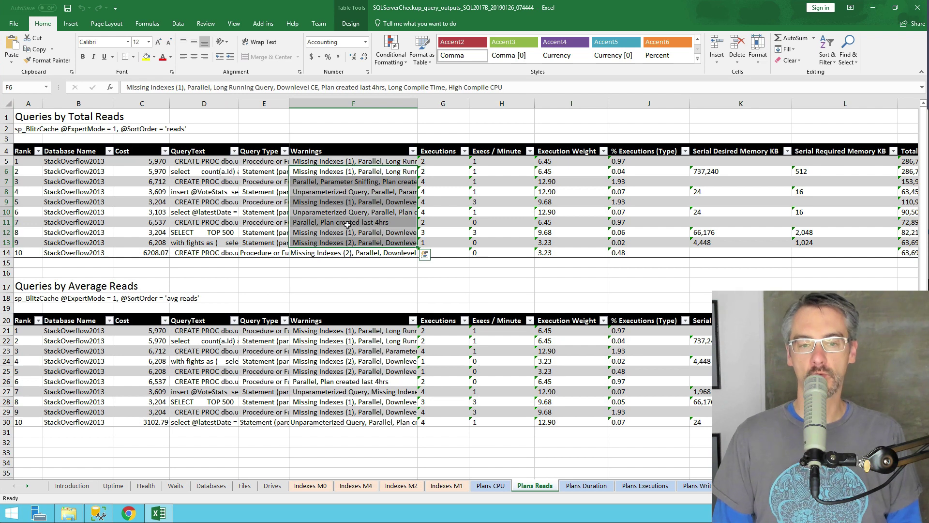
# Widen the Warnings column and point out Row Goals, the Queries by Total Reads heading and ranks.
pyautogui.moveTo(419, 103); pyautogui.dragTo(636, 104)
pyautogui.click(540, 208)
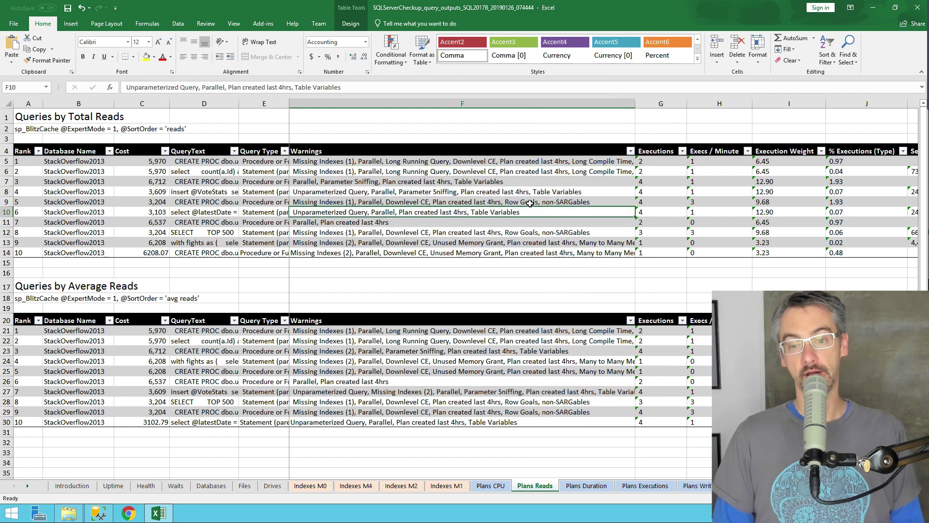
pyautogui.click(530, 202)
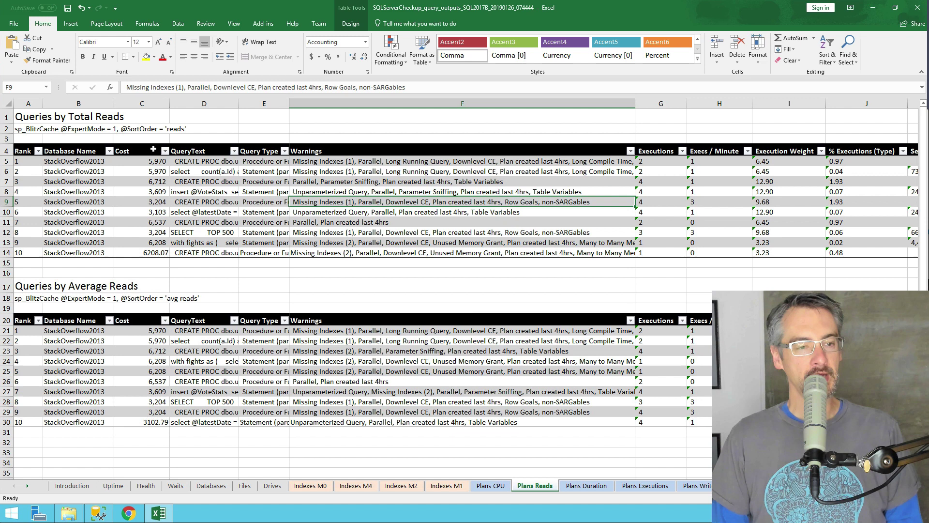
pyautogui.moveTo(22, 117); pyautogui.dragTo(116, 118)
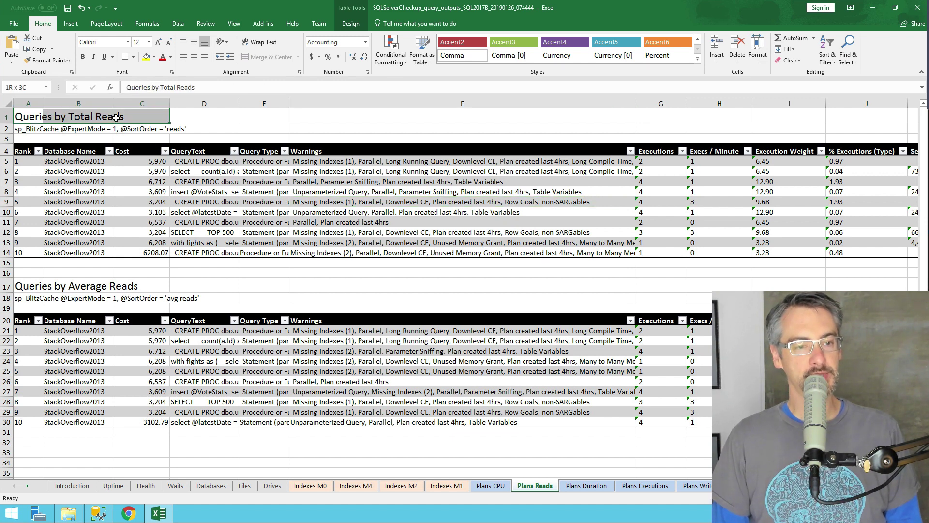
pyautogui.moveTo(30, 162); pyautogui.dragTo(34, 244)
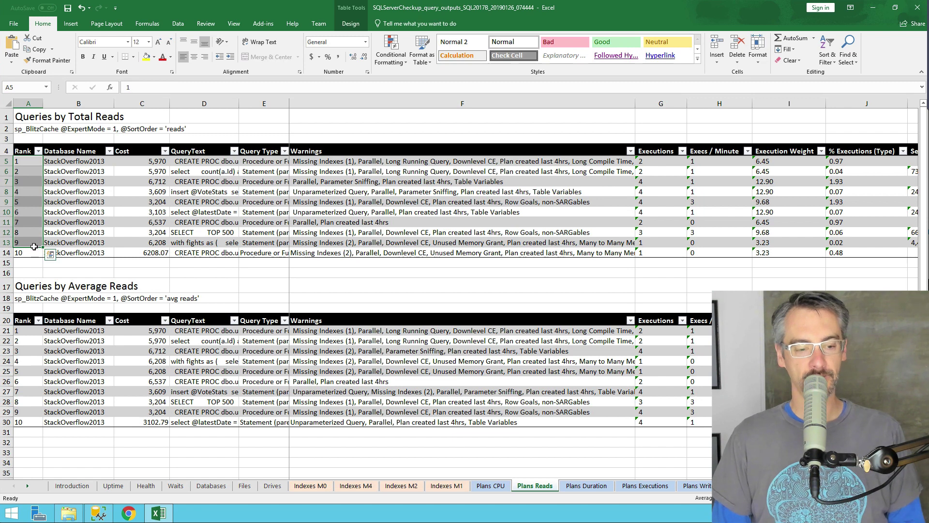
# In the 20190126_074444 folder, locate TopQueryBy_LogicalReads_1 and open it in SSMS.
pyautogui.click(74, 516)
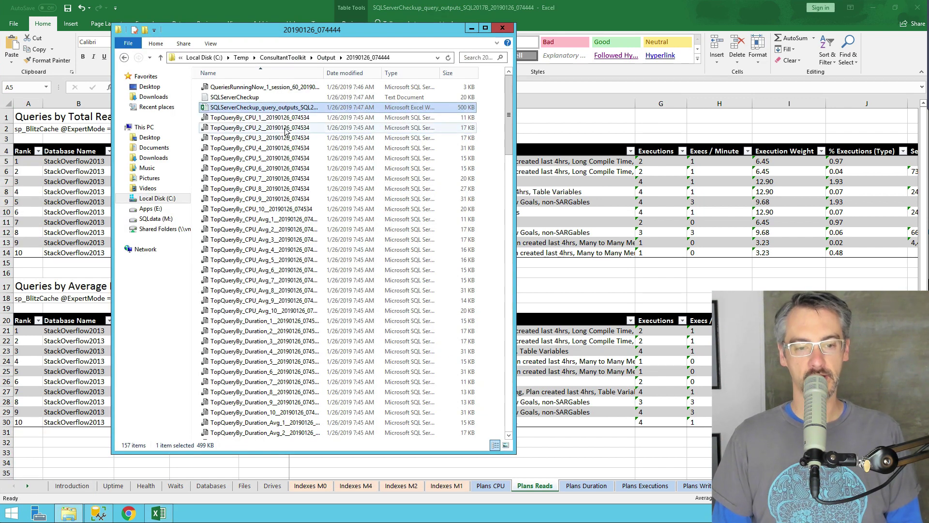
pyautogui.scroll(-3, 277, 417)
pyautogui.scroll(-19, 277, 417)
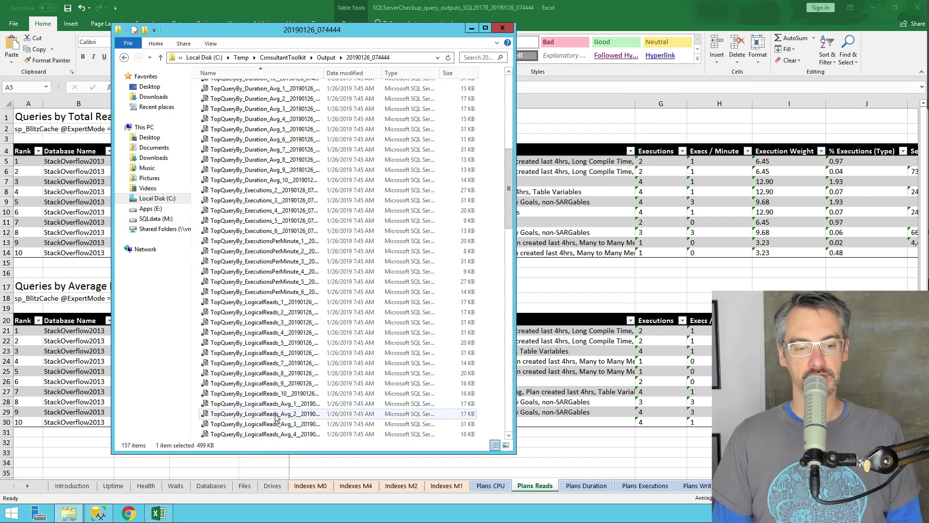
pyautogui.scroll(-15, 277, 417)
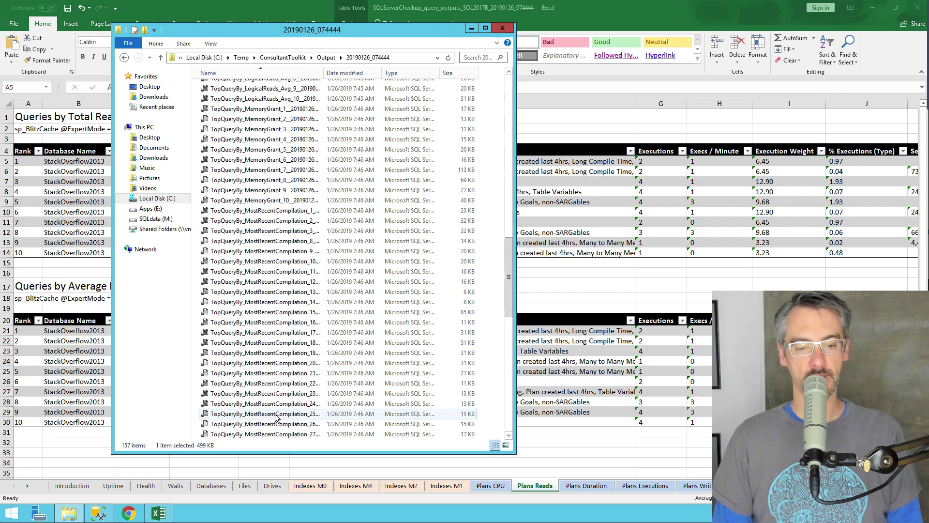
pyautogui.scroll(-4, 277, 417)
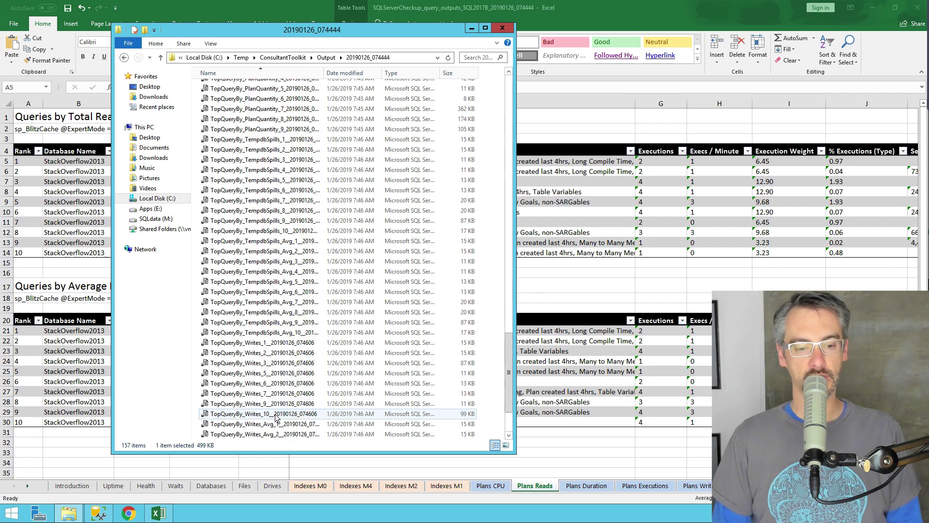
pyautogui.scroll(-1, 277, 418)
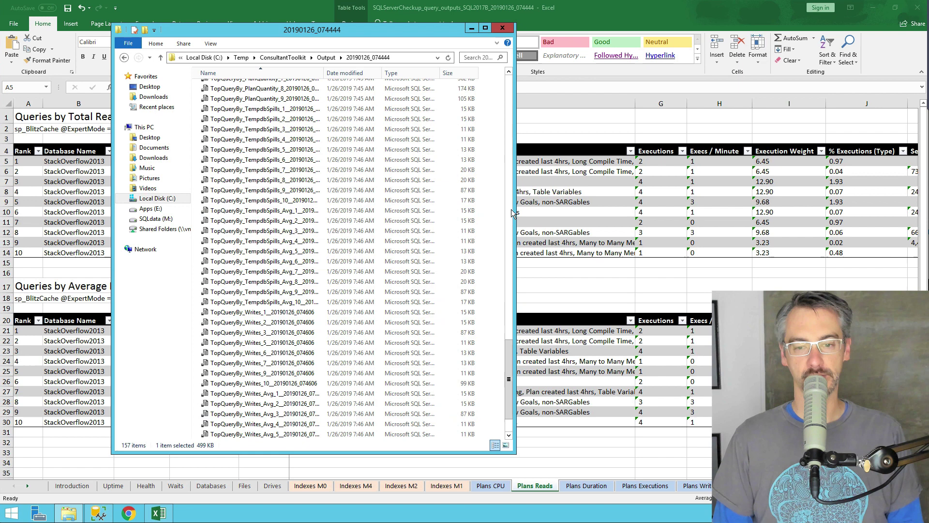
pyautogui.scroll(17, 513, 213)
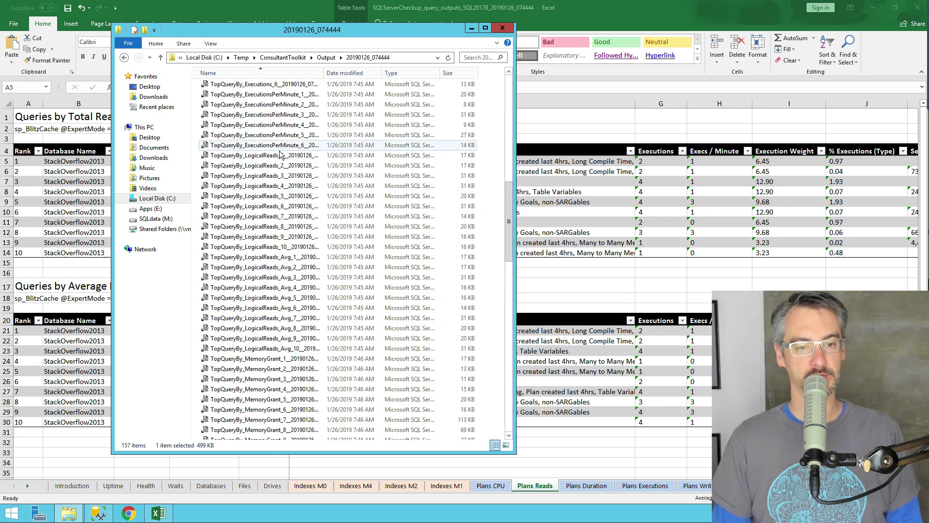
pyautogui.click(280, 155)
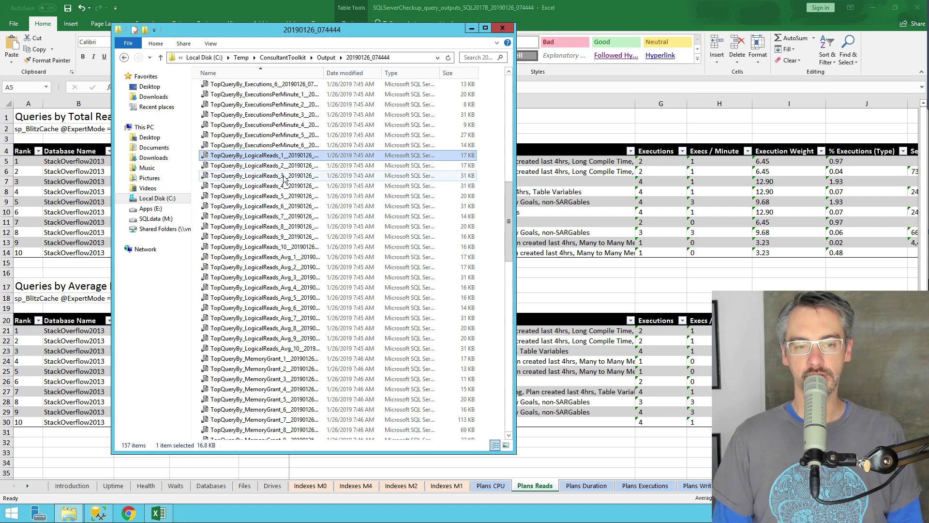
pyautogui.click(98, 513)
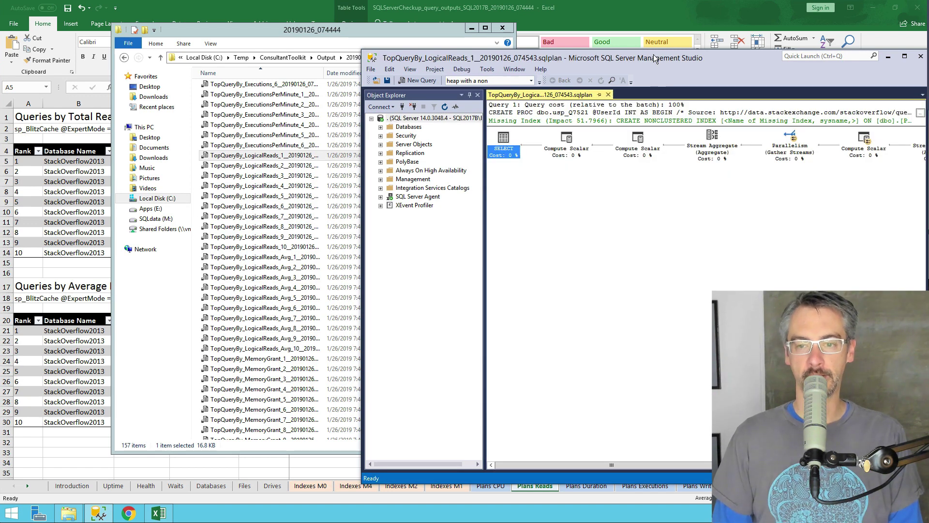
# Maximise the SSMS window to view the TopQueryBy_LogicalReads_1 execution plan.
pyautogui.doubleClick(652, 53)
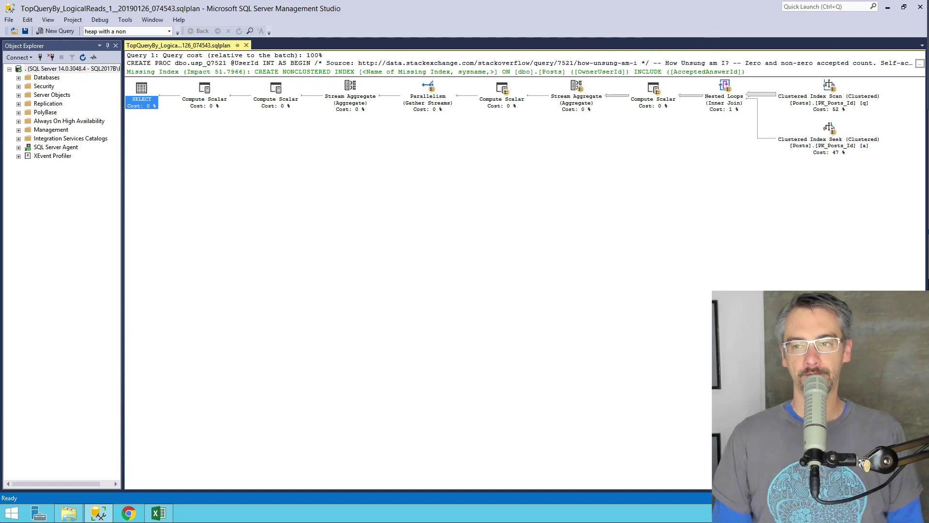
# Close Management Studio, return to the Output folder, and select the 20190128_053444_SQL2017B zip archive.
pyautogui.click(923, 6)
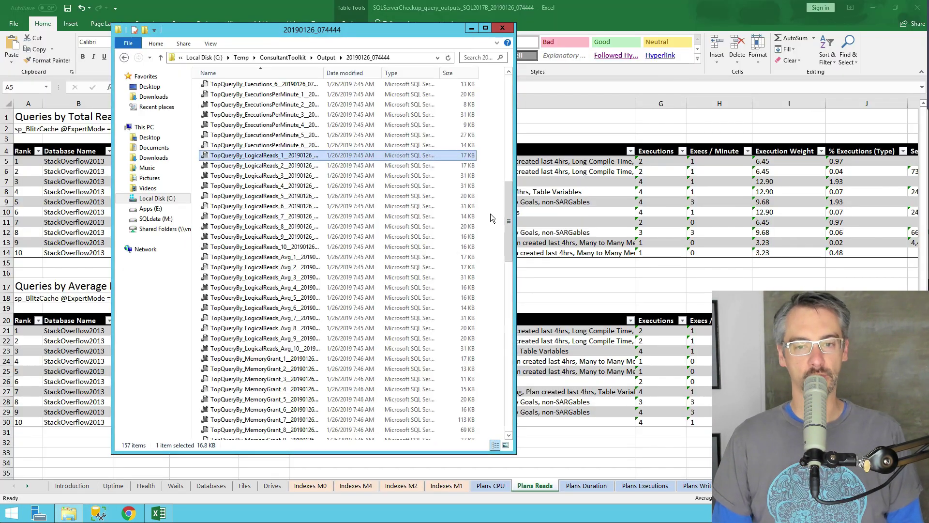
pyautogui.click(326, 58)
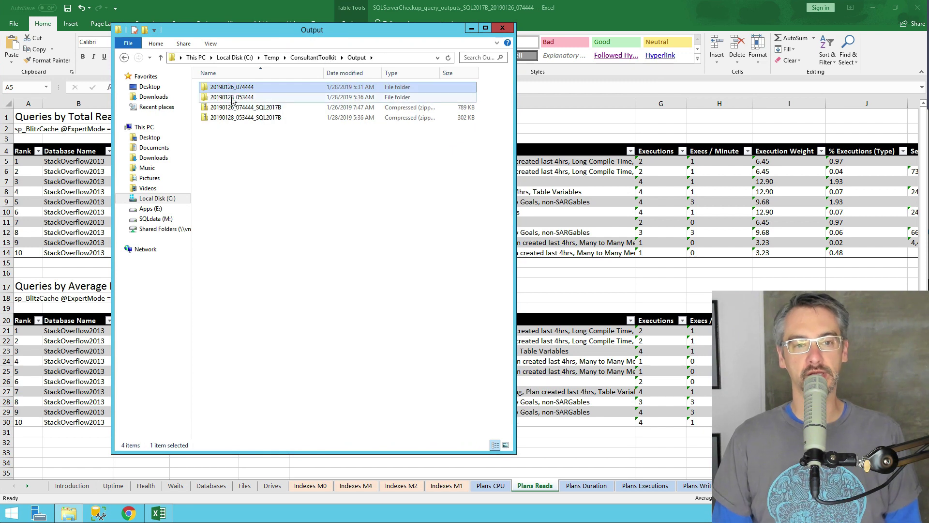
pyautogui.click(262, 118)
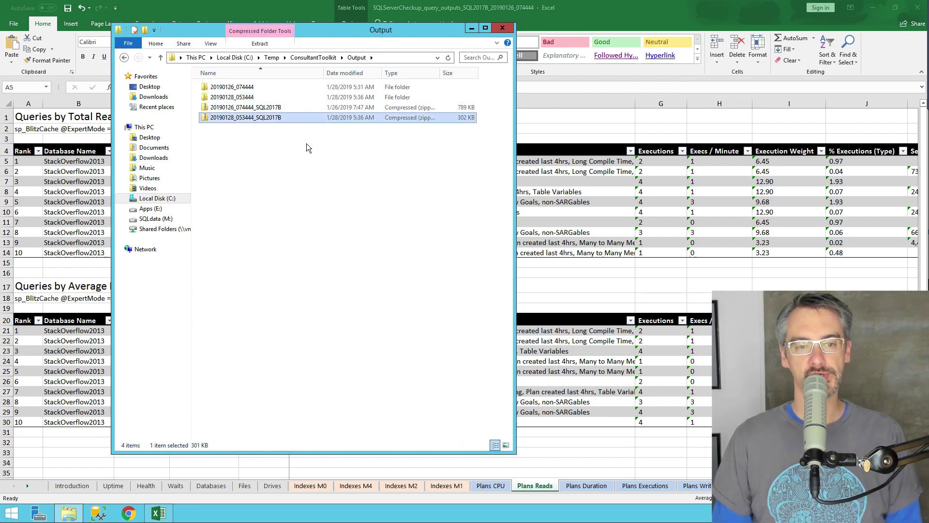